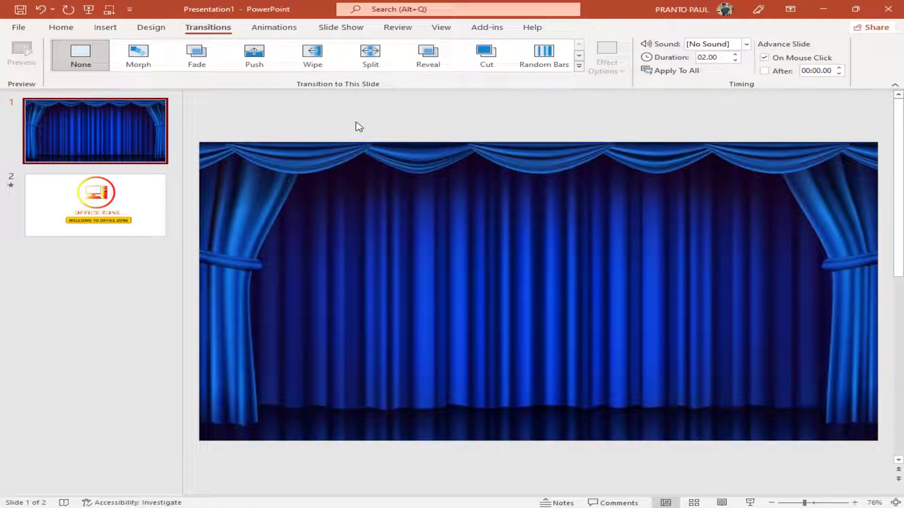
Step: Preview the Curtains transition on the existing deck's second slide, then return to the curtain slide
click(147, 207)
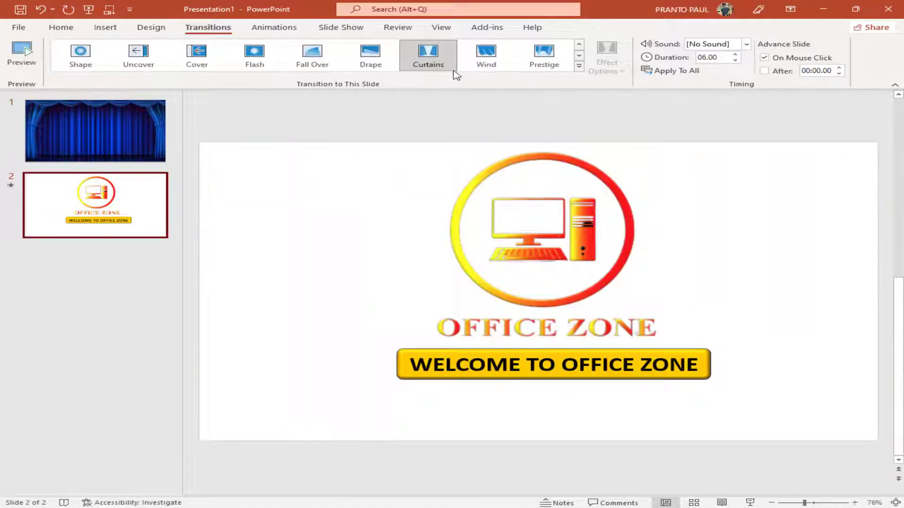
click(430, 60)
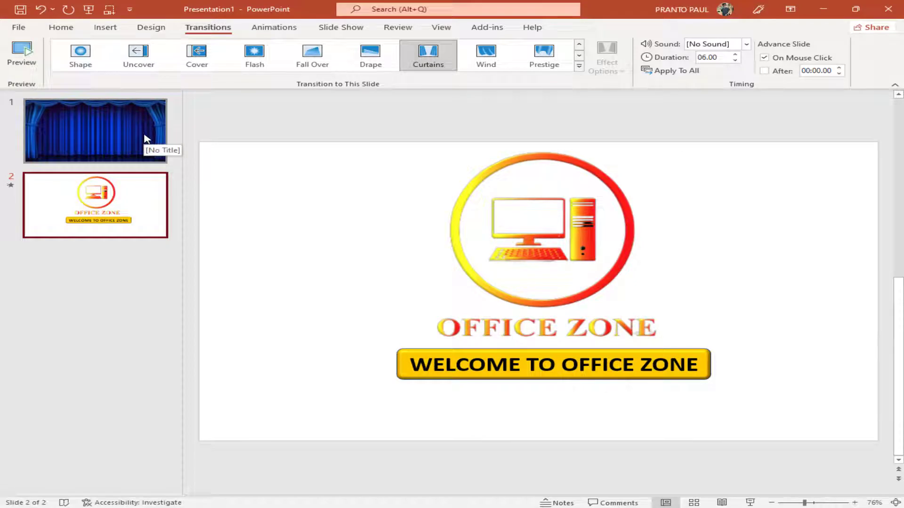
click(147, 137)
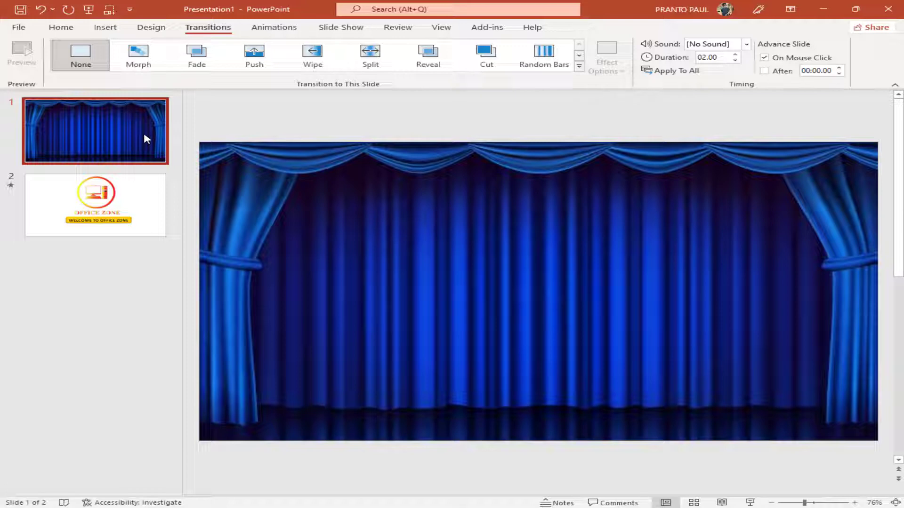
Step: Start a new presentation and delete the first slide's title and subtitle placeholders
key(ctrl+n)
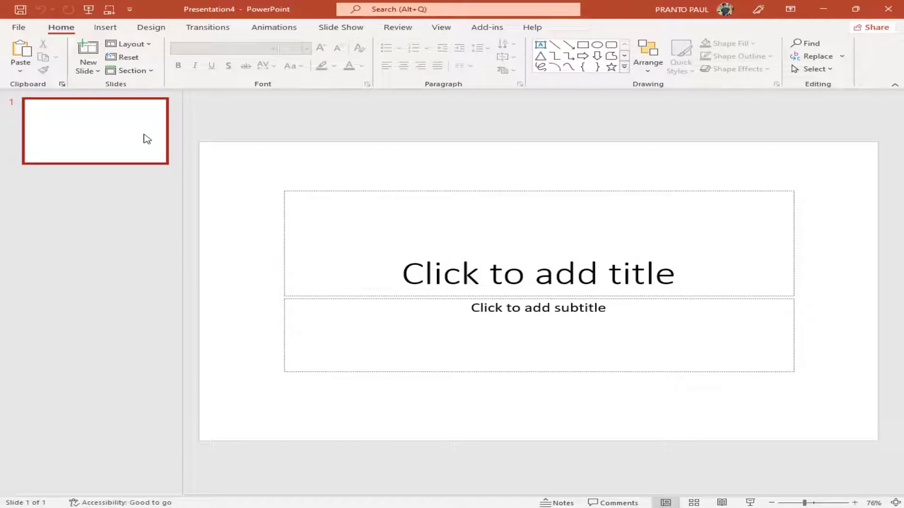
click(402, 190)
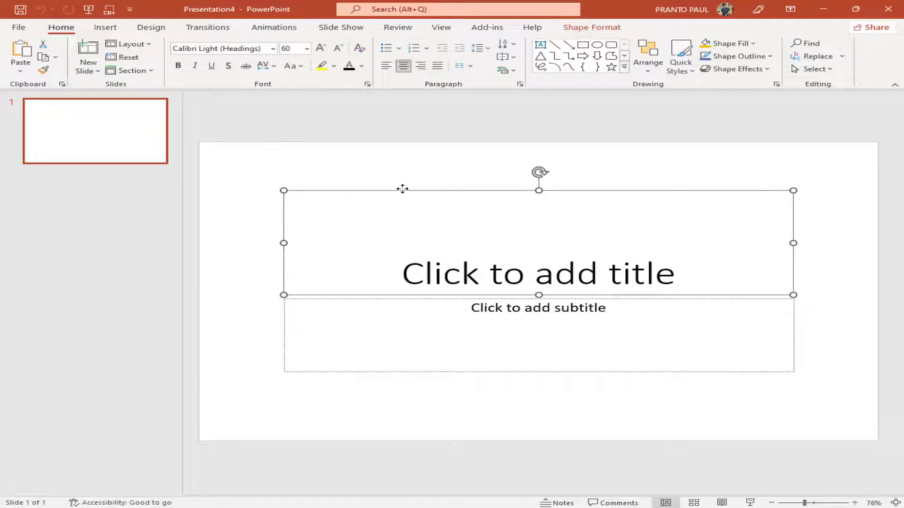
key(Delete)
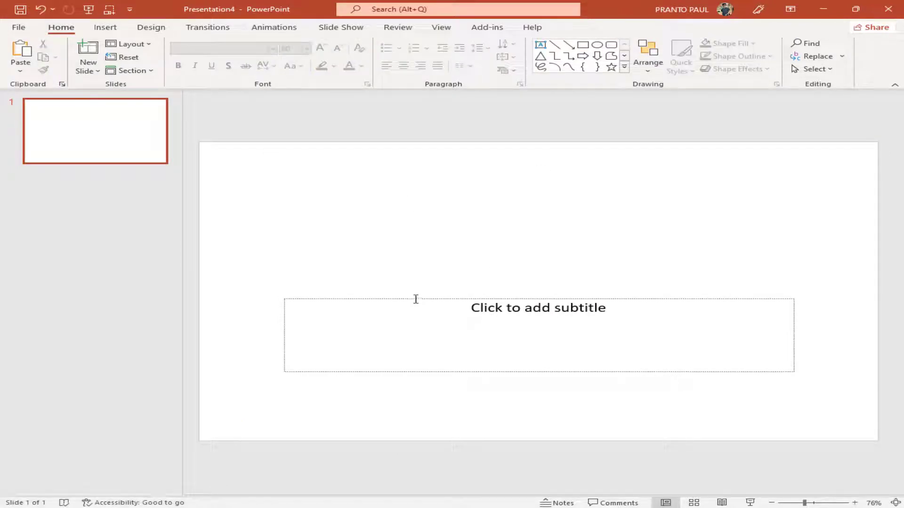
click(415, 299)
key(Delete)
click(115, 29)
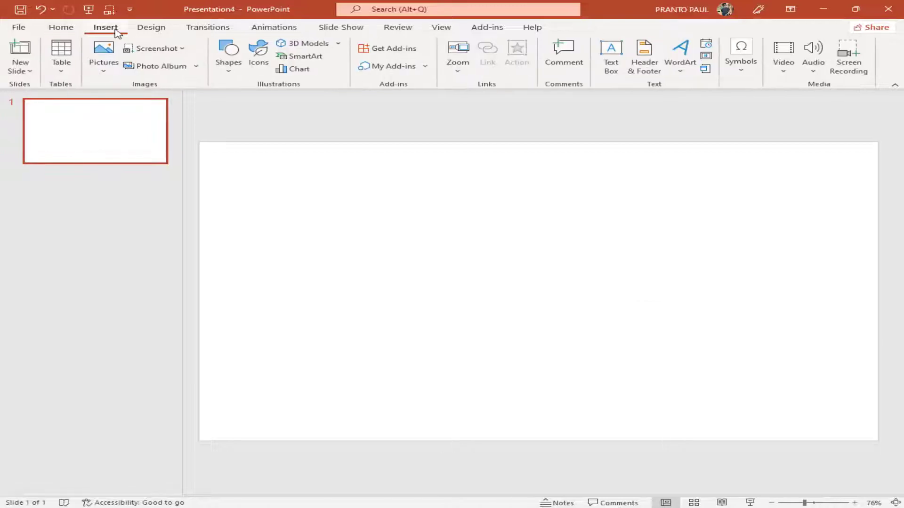
click(111, 70)
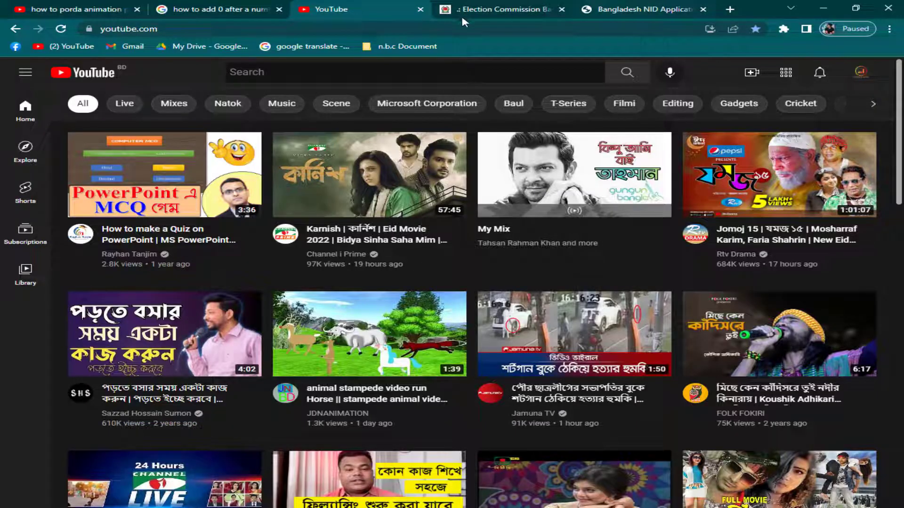
Step: Search Google for 'curtains effect for power pont' and scroll through the image results
click(729, 9)
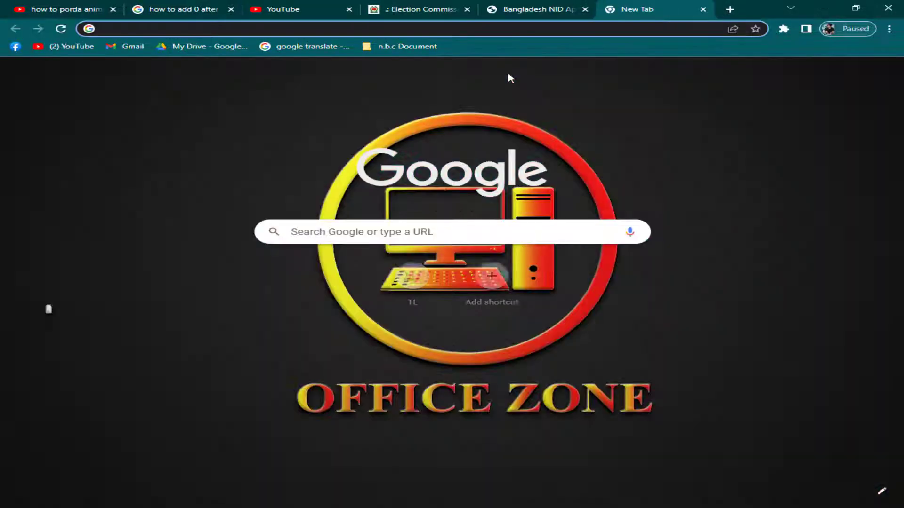
text(curtains)
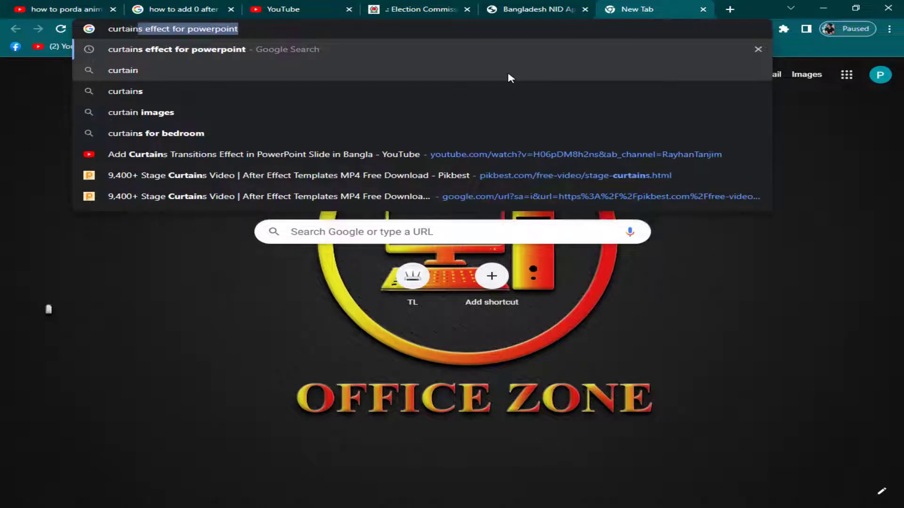
text( effect for powerpointef)
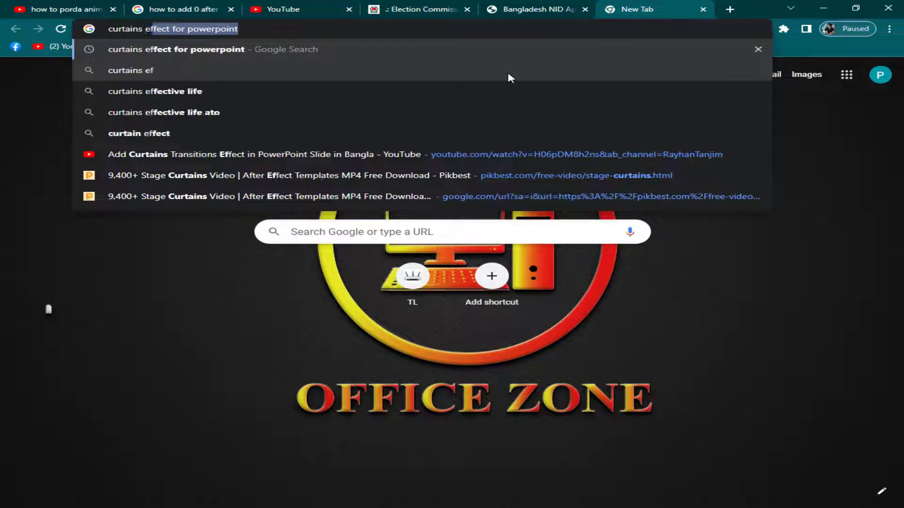
text(fect ro)
key(BackSpace)
key(BackSpace)
text(f)
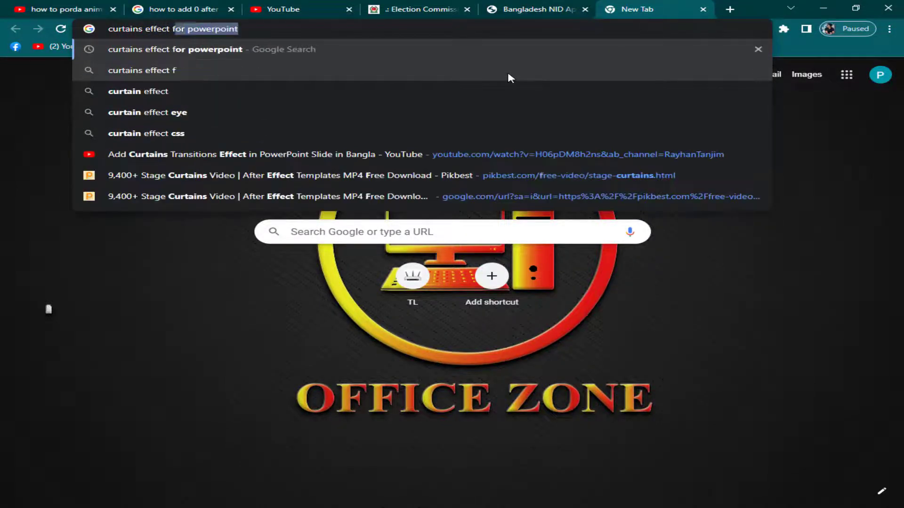
text(or power pont)
key(Return)
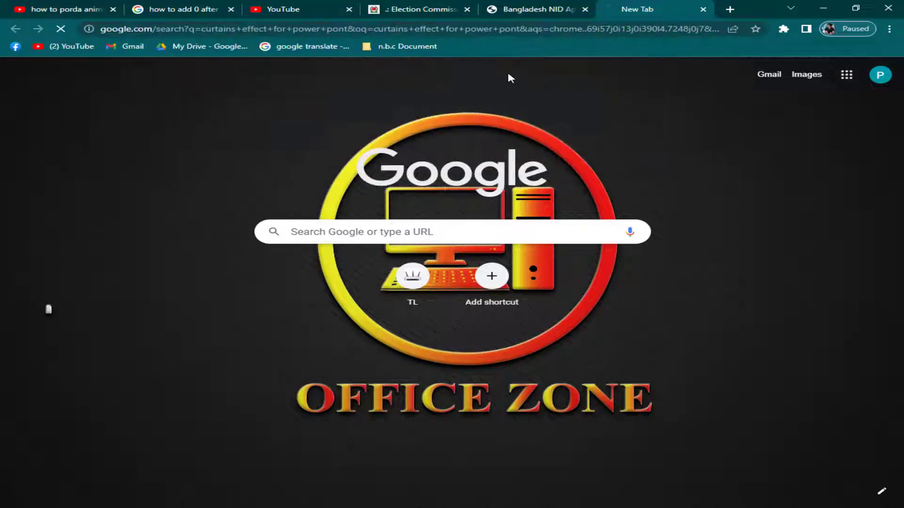
click(510, 411)
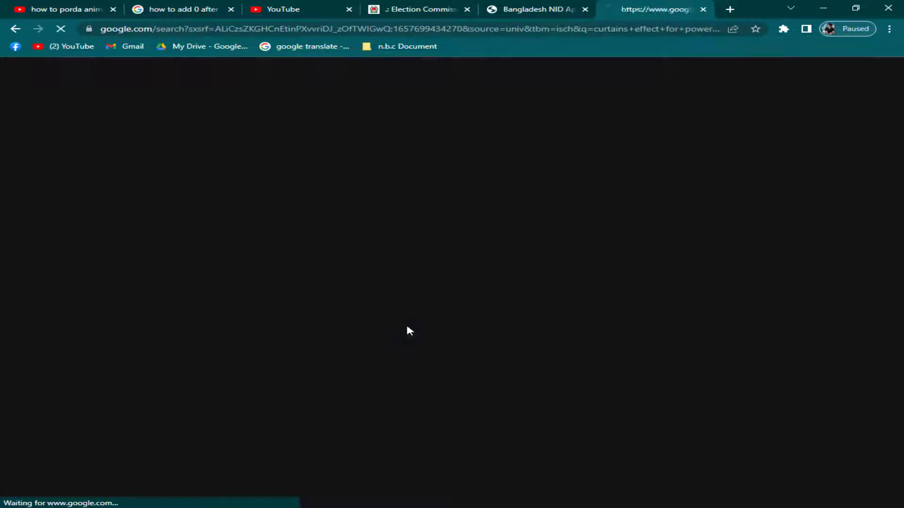
scroll(356, 270, down, 3)
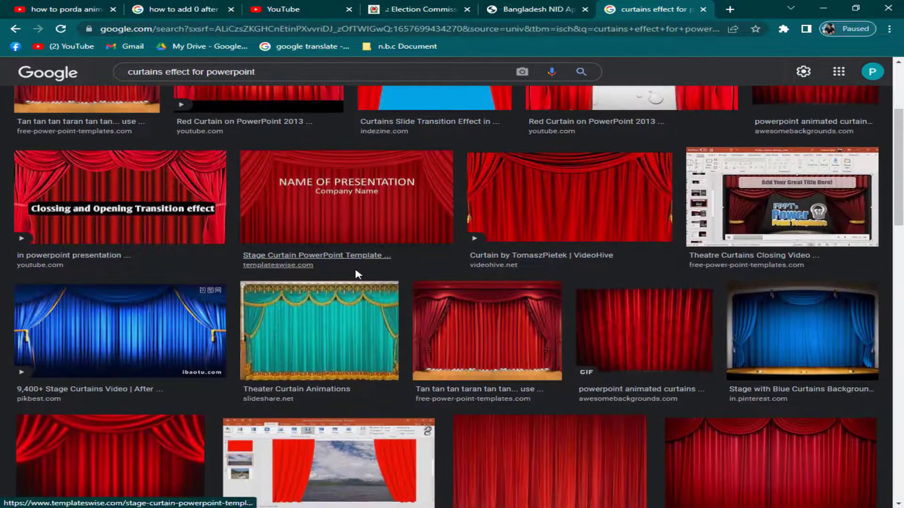
scroll(425, 312, down, 2)
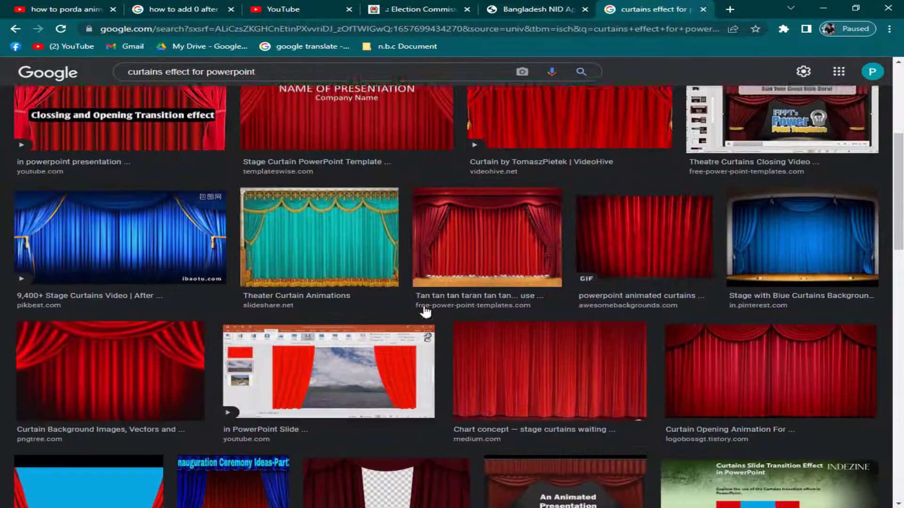
scroll(489, 377, down, 2)
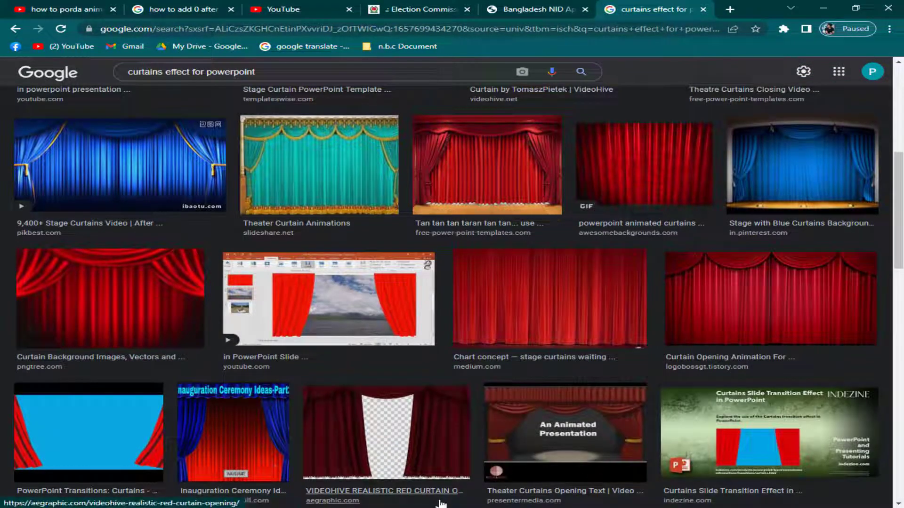
mouse_move(402, 502)
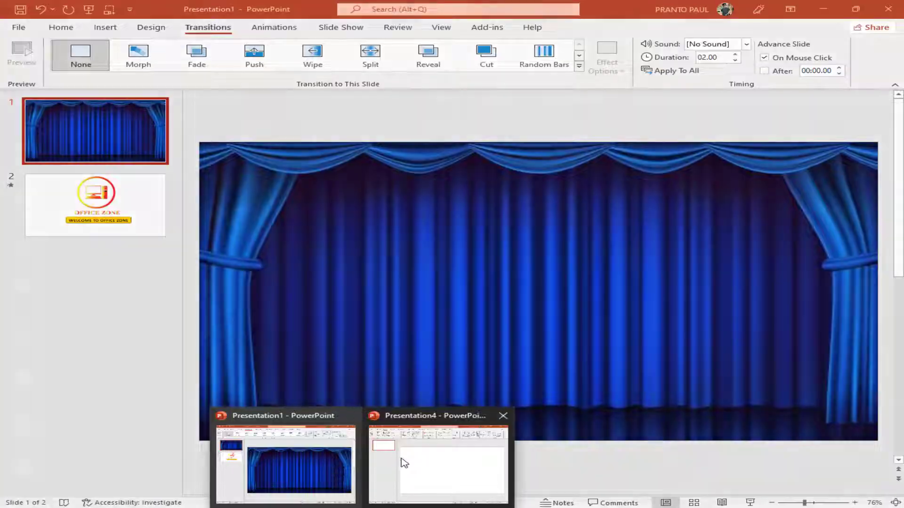
Step: Insert the red curtain picture from this computer and stretch it to fill the slide at 13.33 by 7.5 inches
click(409, 463)
click(109, 70)
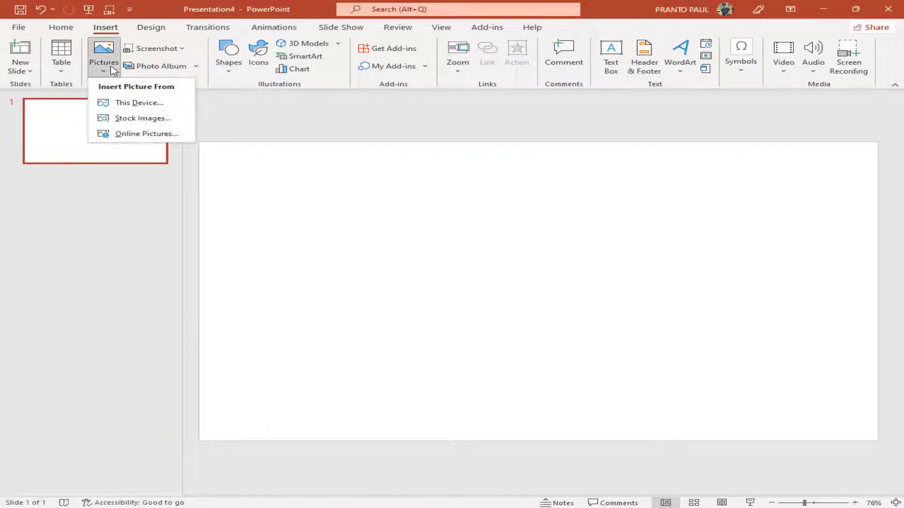
click(136, 106)
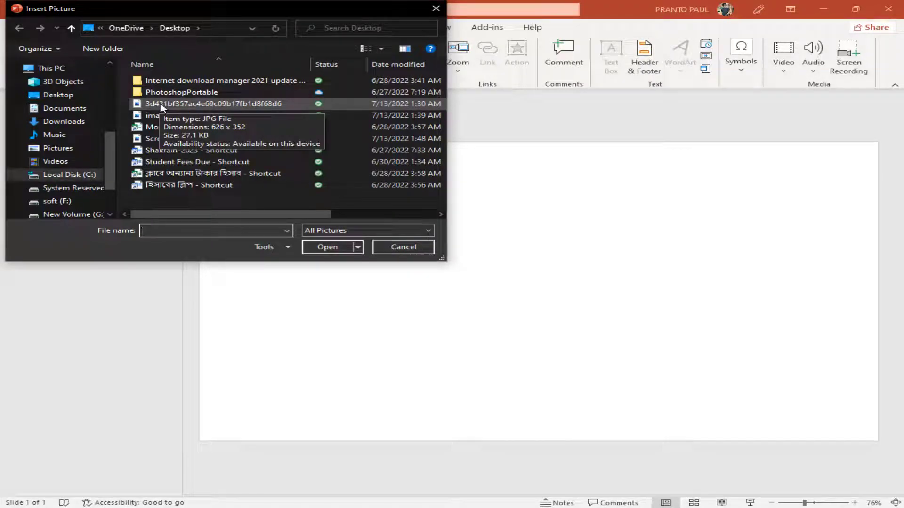
double_click(161, 116)
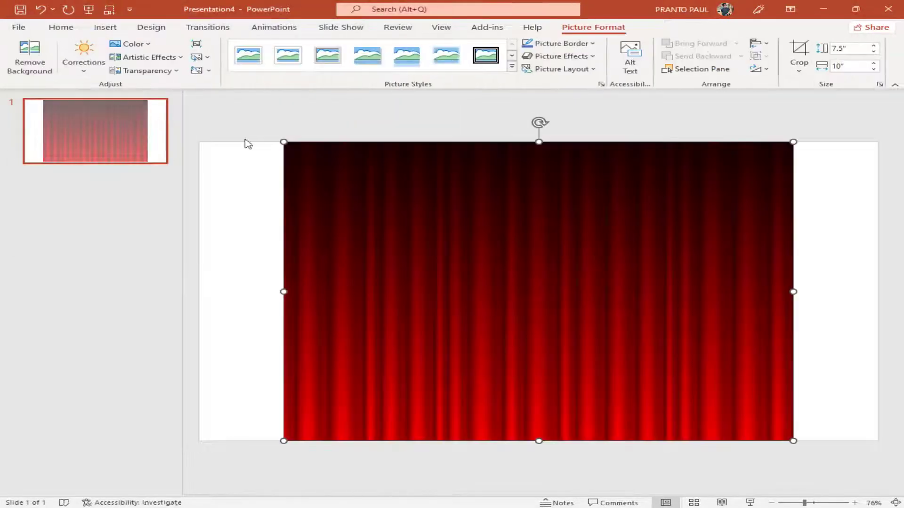
drag(659, 286, 574, 286)
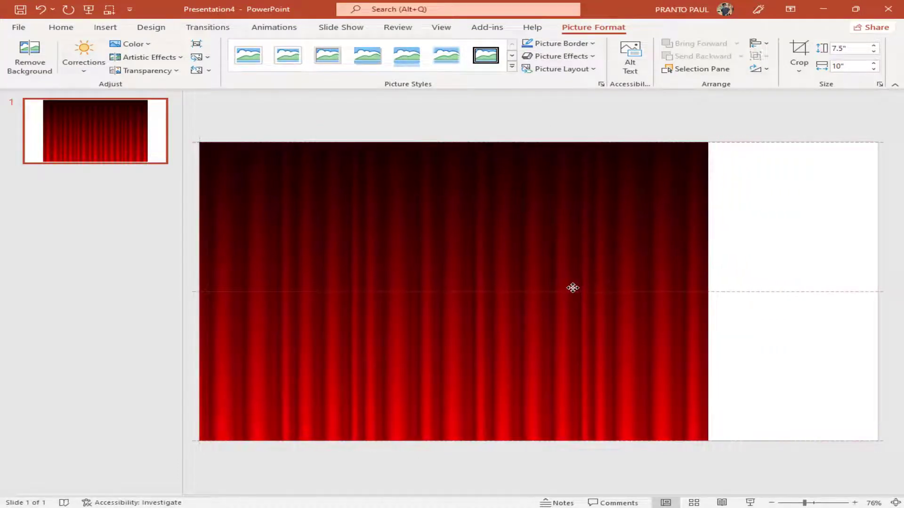
drag(708, 292, 878, 292)
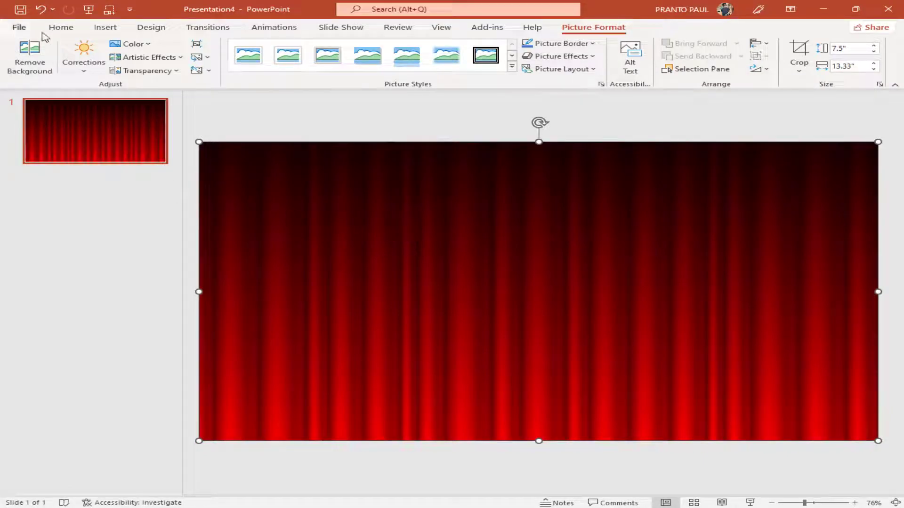
click(60, 29)
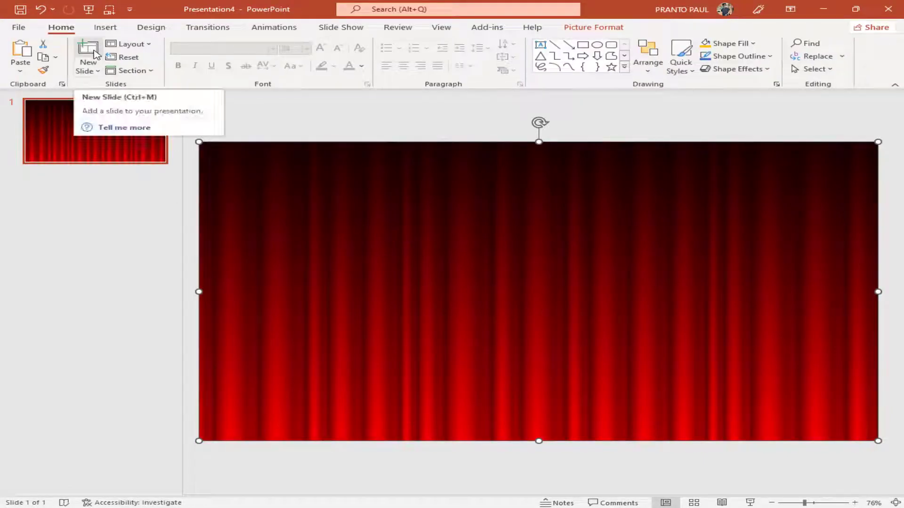
Step: Add a second slide and remove its title and content placeholders
click(88, 52)
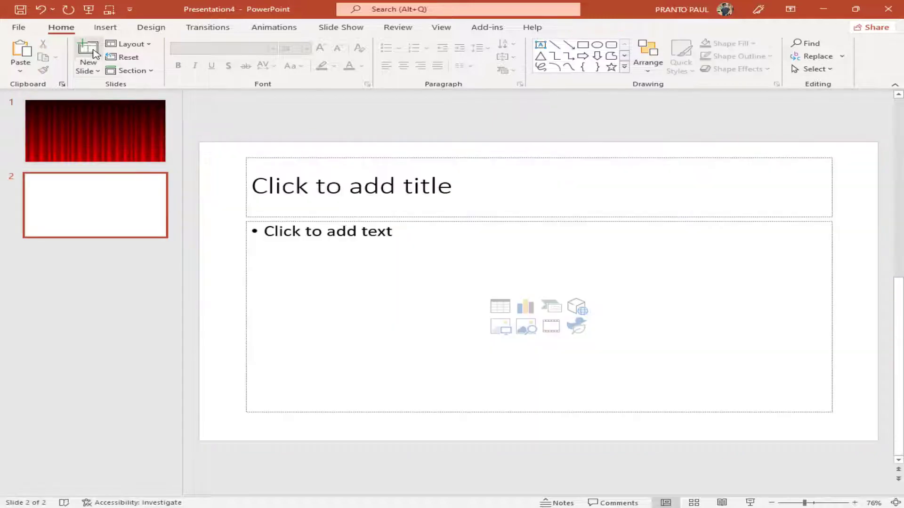
click(303, 158)
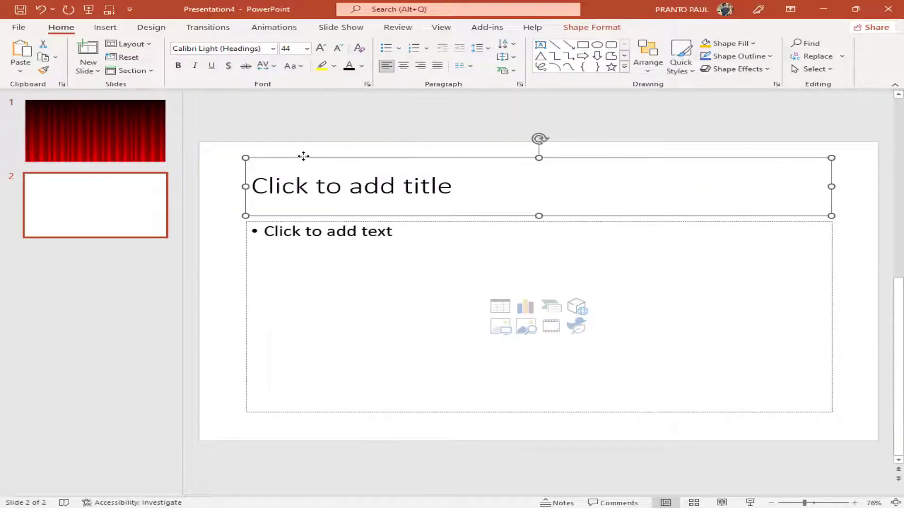
key(Delete)
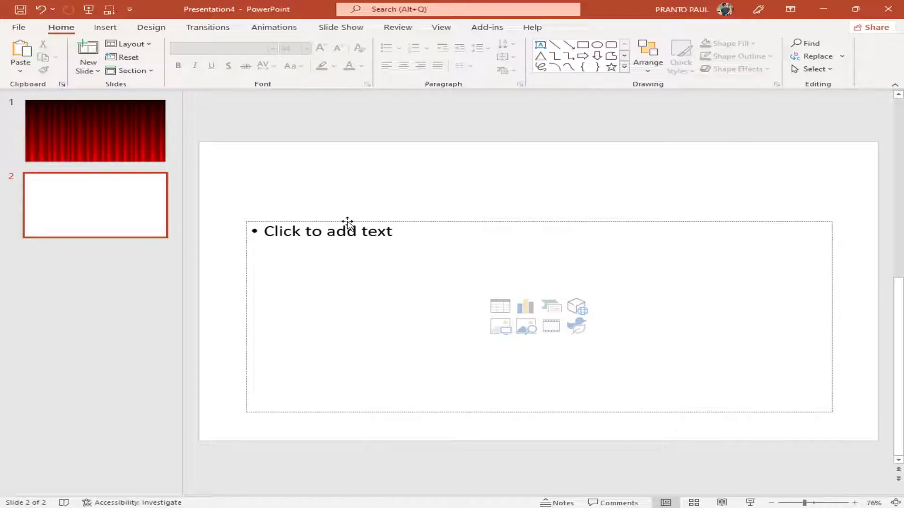
click(348, 222)
key(Delete)
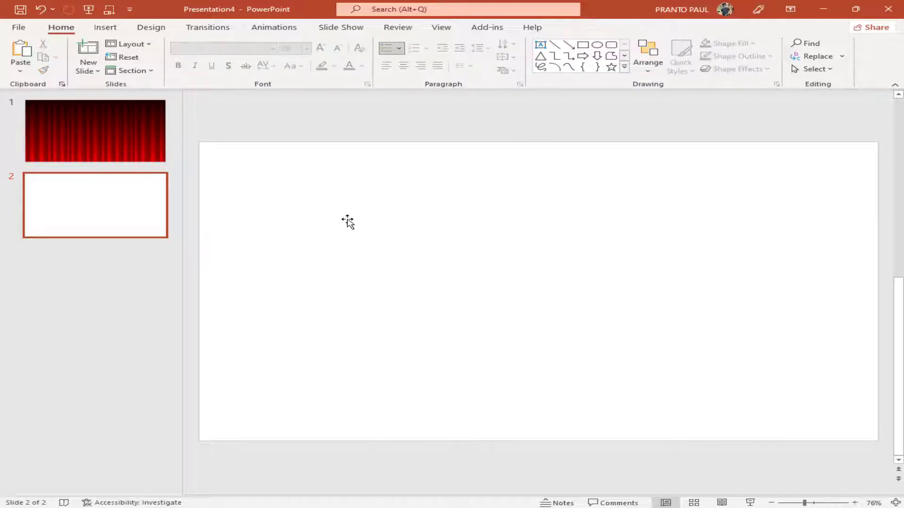
click(105, 26)
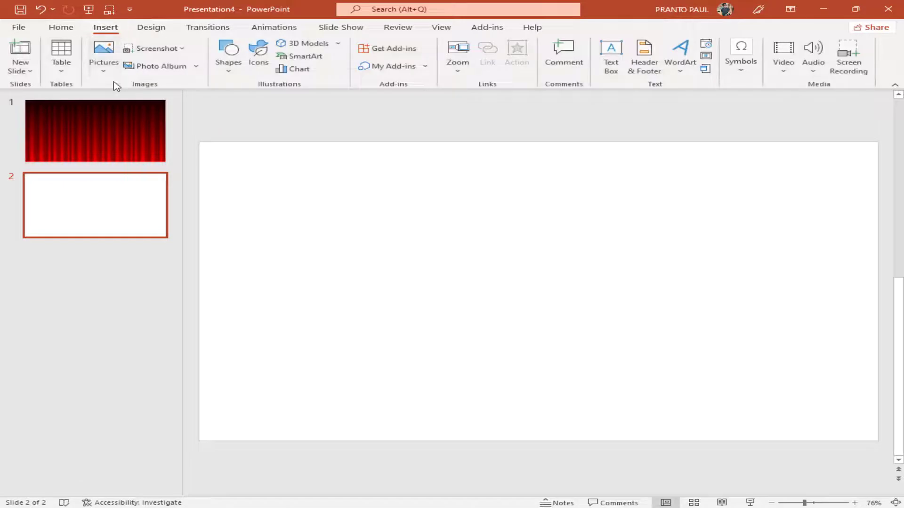
Step: Insert the logo image from soft (F:) > PDF FILE > office logo onto slide 2
click(112, 74)
click(129, 102)
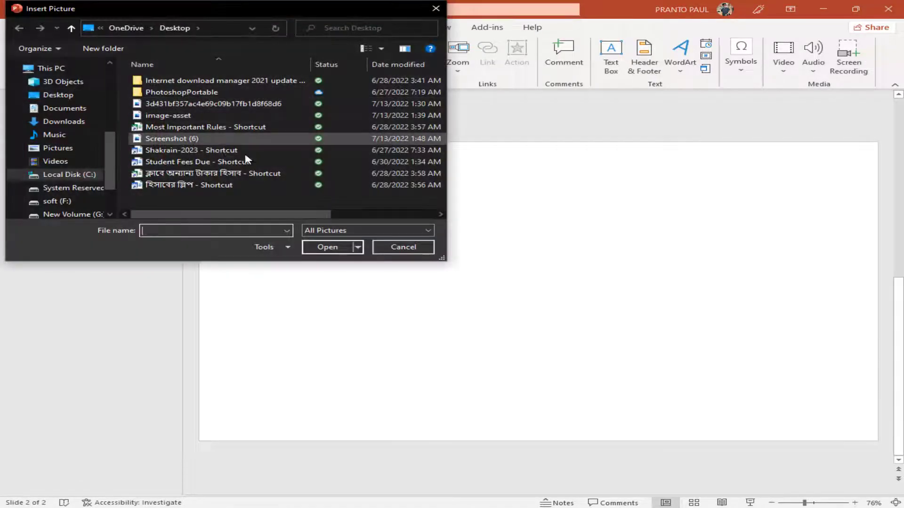
click(57, 201)
scroll(198, 170, down, 3)
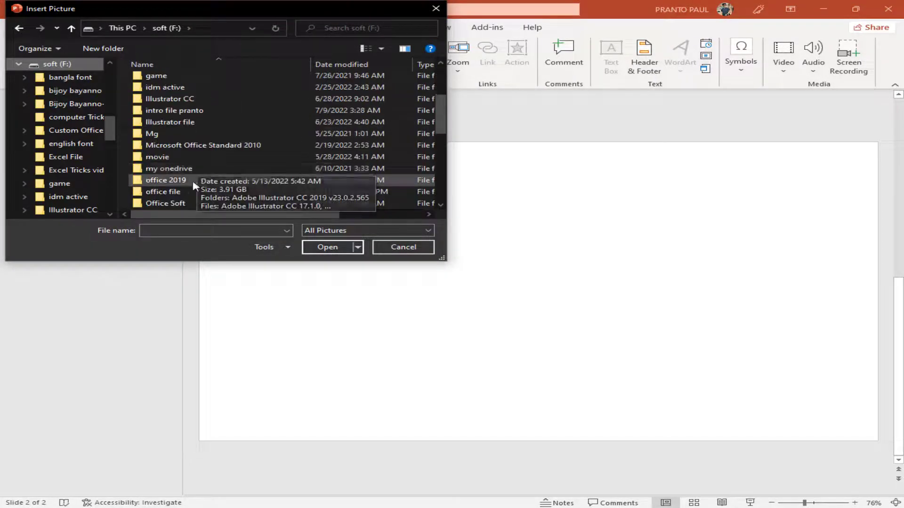
scroll(169, 181, down, 1)
scroll(174, 174, up, 2)
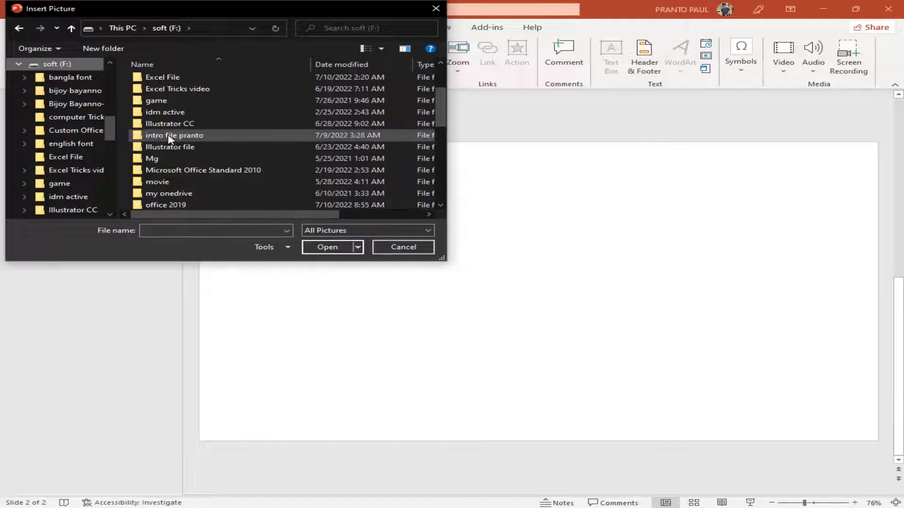
scroll(184, 165, down, 3)
double_click(162, 191)
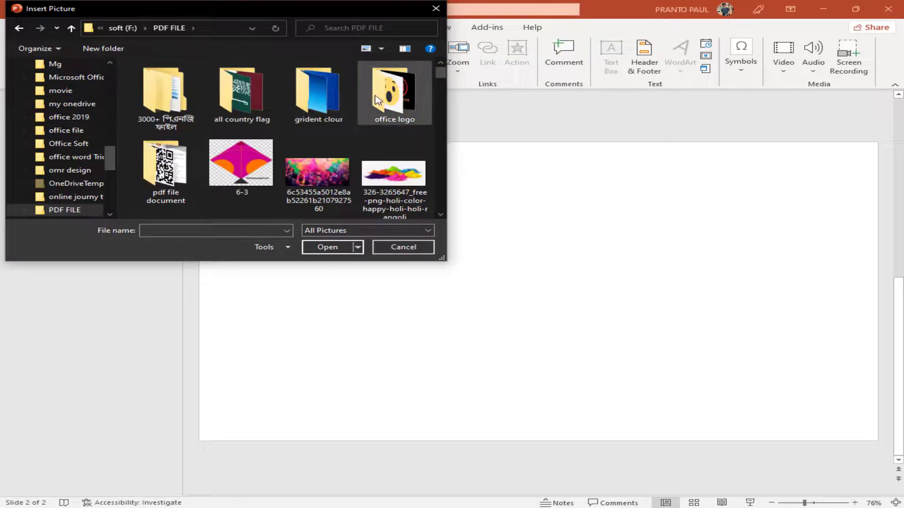
double_click(377, 98)
scroll(318, 134, down, 3)
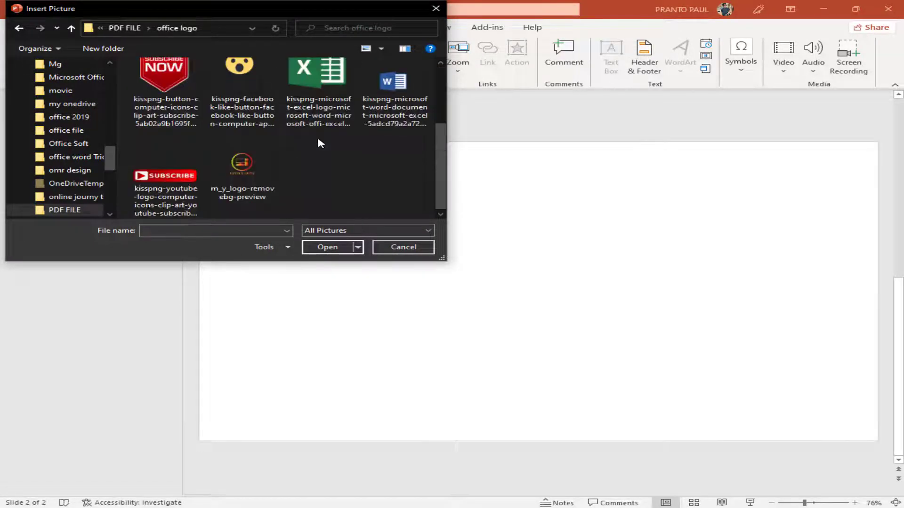
double_click(266, 170)
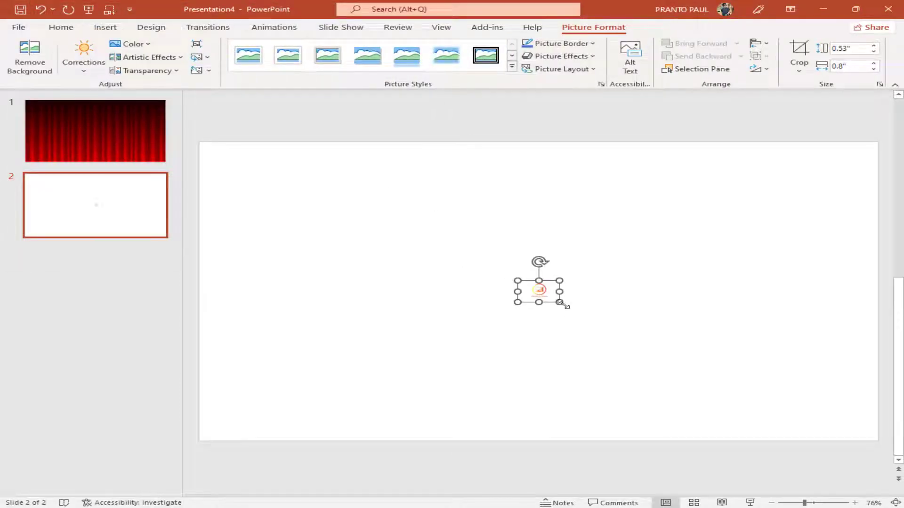
Step: Enlarge the Office Zone logo to 7.17 by 10.8 inches and centre it horizontally on the slide
drag(560, 303, 762, 409)
mouse_move(665, 383)
mouse_down()
mouse_move(558, 320)
mouse_move(784, 426)
mouse_up()
drag(688, 380, 644, 358)
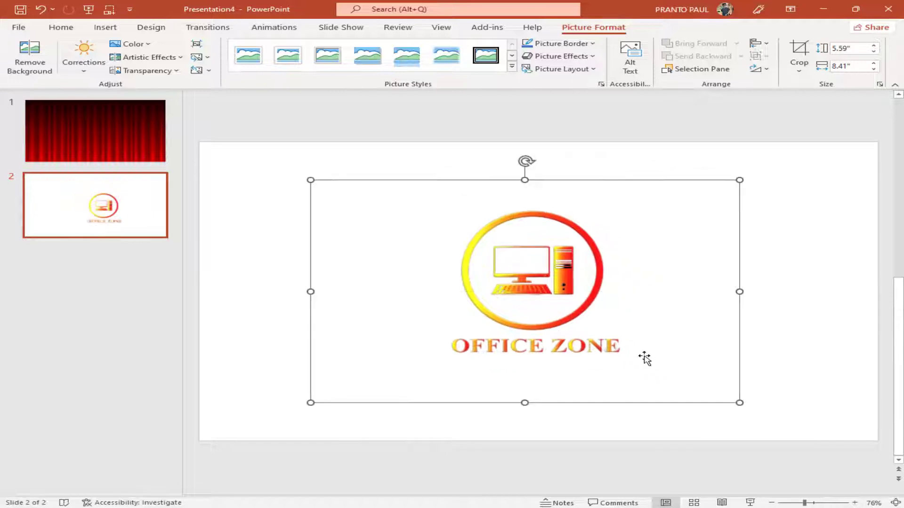
drag(738, 401, 861, 466)
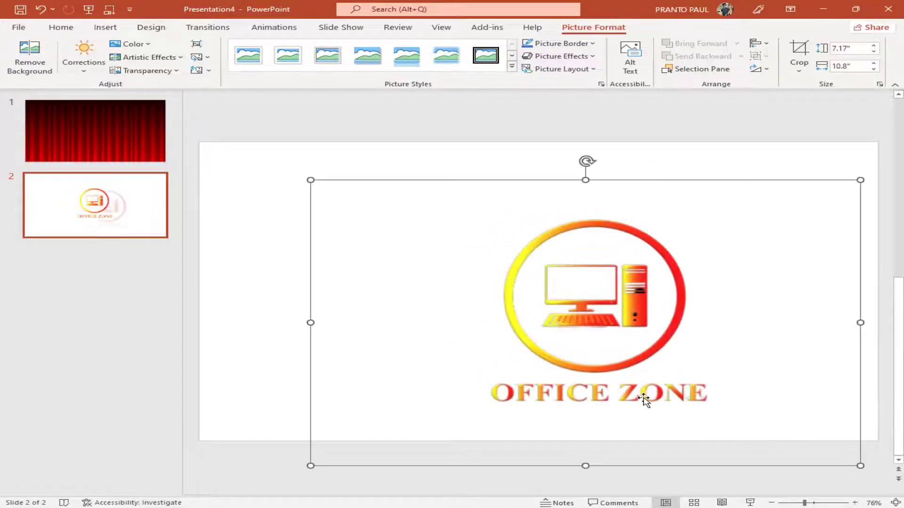
drag(642, 397, 596, 408)
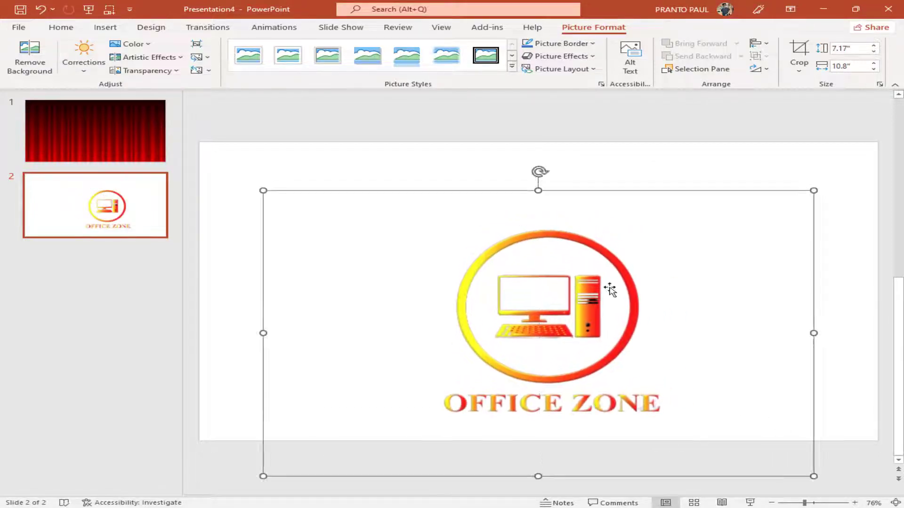
click(608, 164)
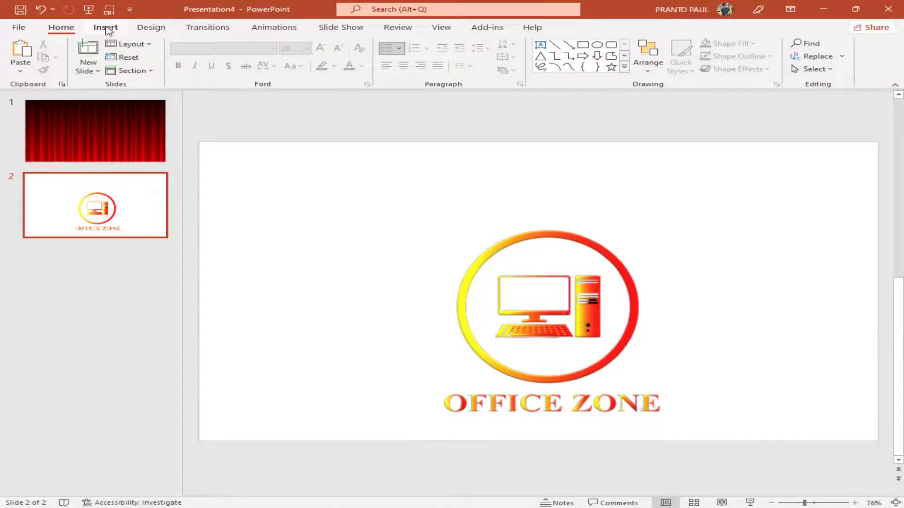
Step: Add a text box above the logo reading 'welcome to office zone'
click(108, 29)
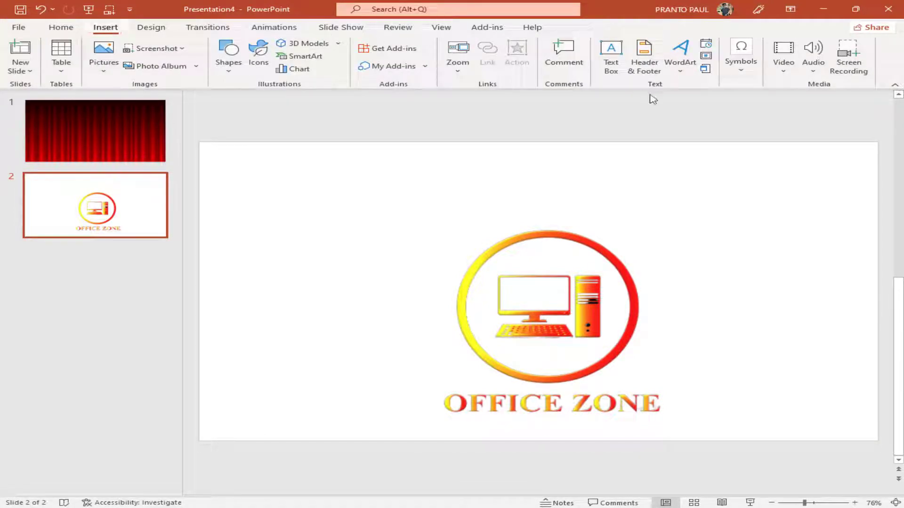
click(611, 54)
click(460, 202)
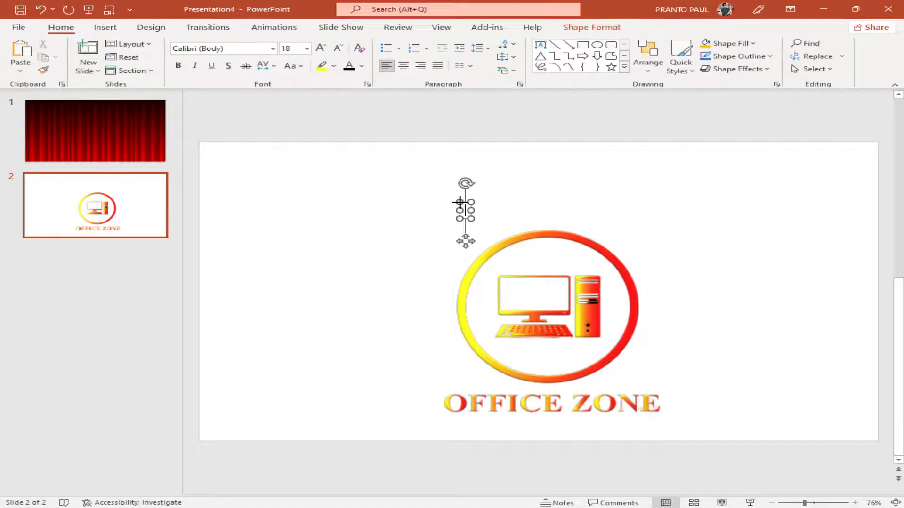
text(wel)
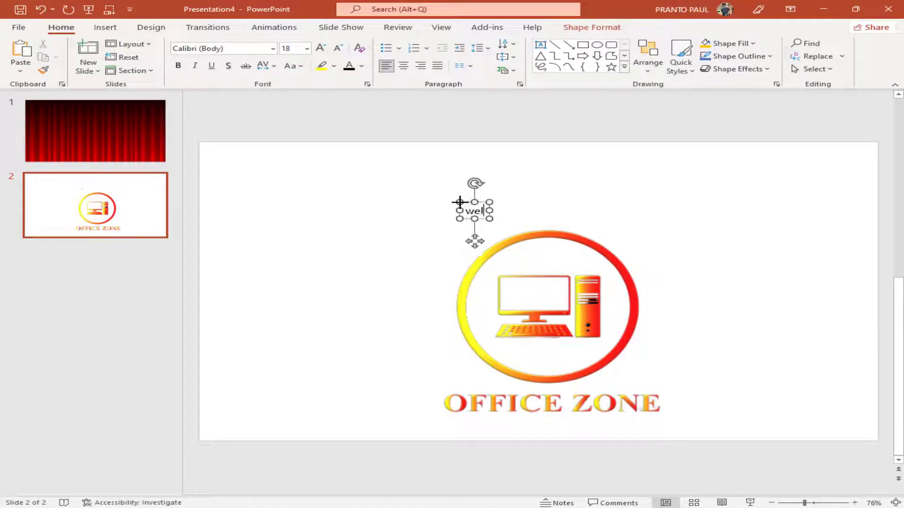
text(come to)
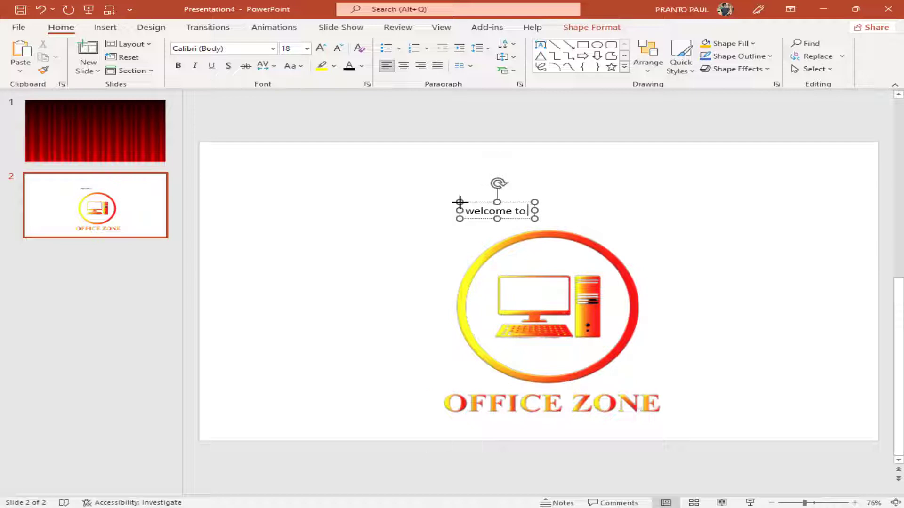
text( office zone)
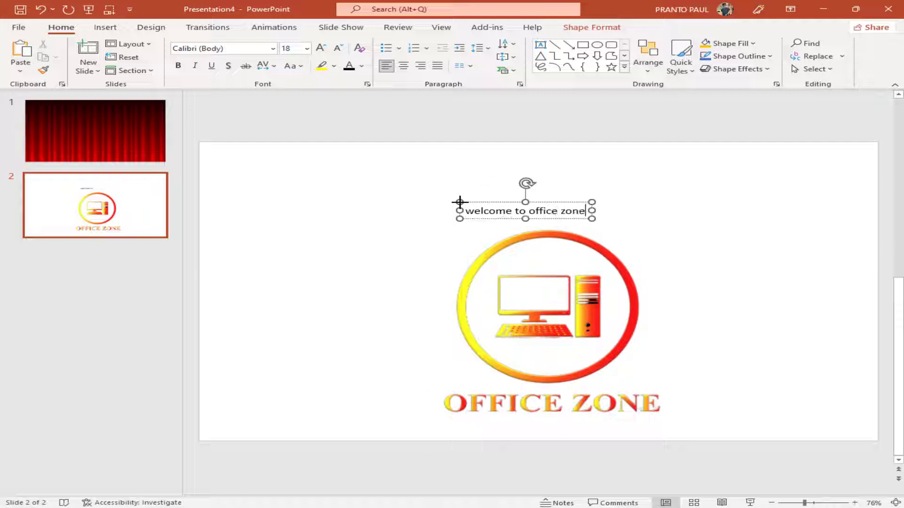
Step: Make the welcome title bold at 40 pt and centre it above the logo
click(586, 222)
click(588, 216)
triple_click(581, 210)
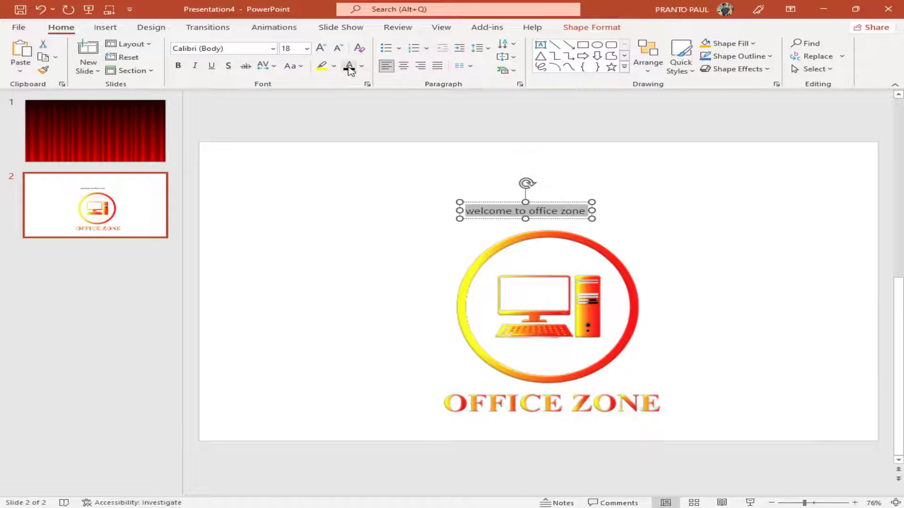
click(316, 49)
click(316, 49)
click(316, 49)
click(316, 48)
click(317, 49)
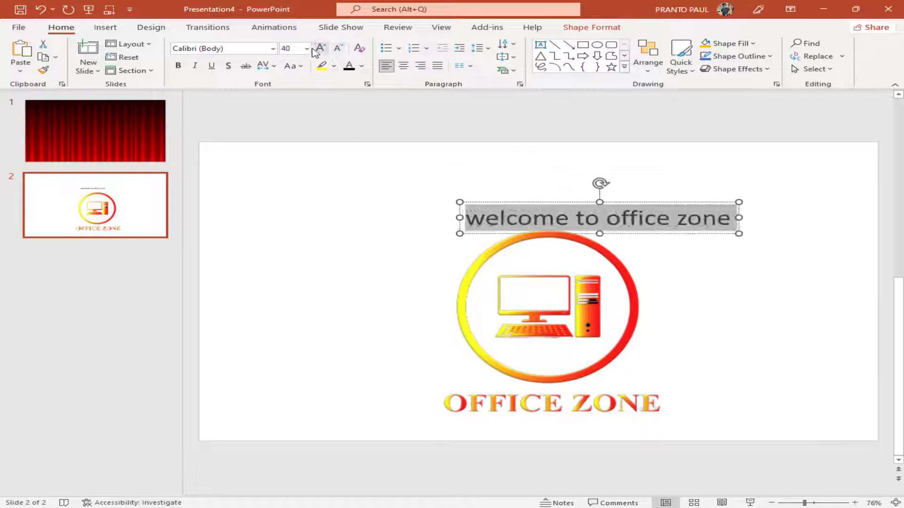
click(178, 66)
drag(656, 234, 597, 216)
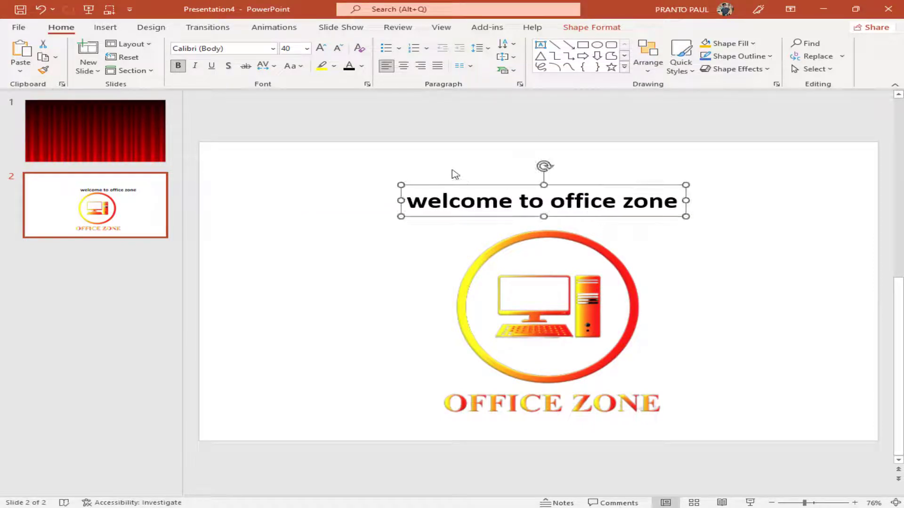
click(430, 163)
click(148, 28)
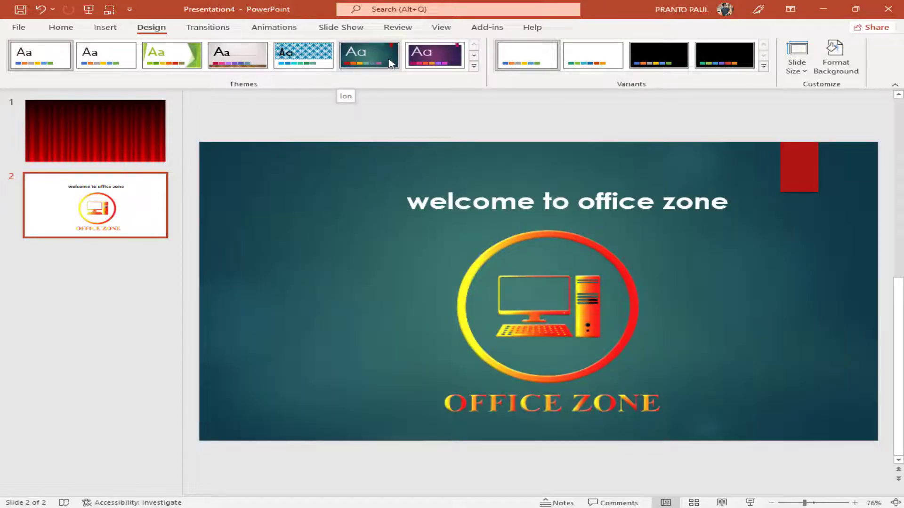
Step: Apply the teal theme with its blue, lime-green-accented variant to slide 2
click(390, 61)
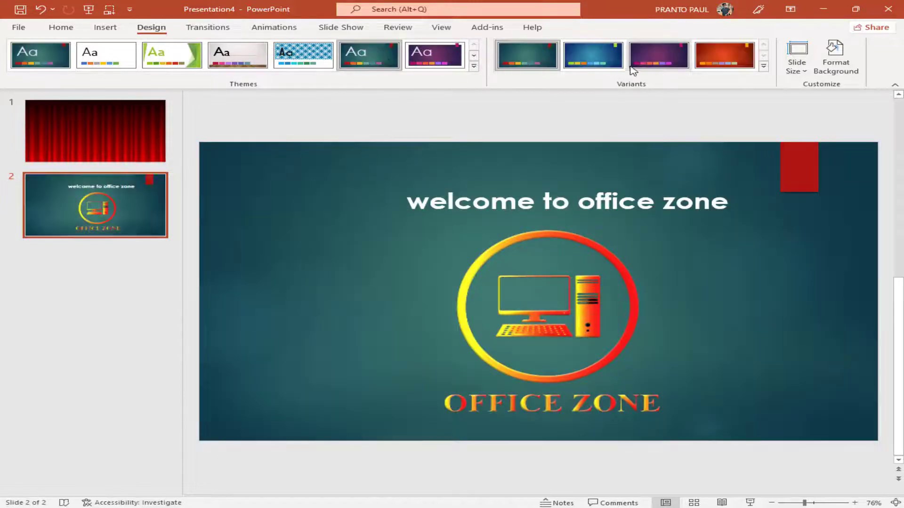
click(592, 66)
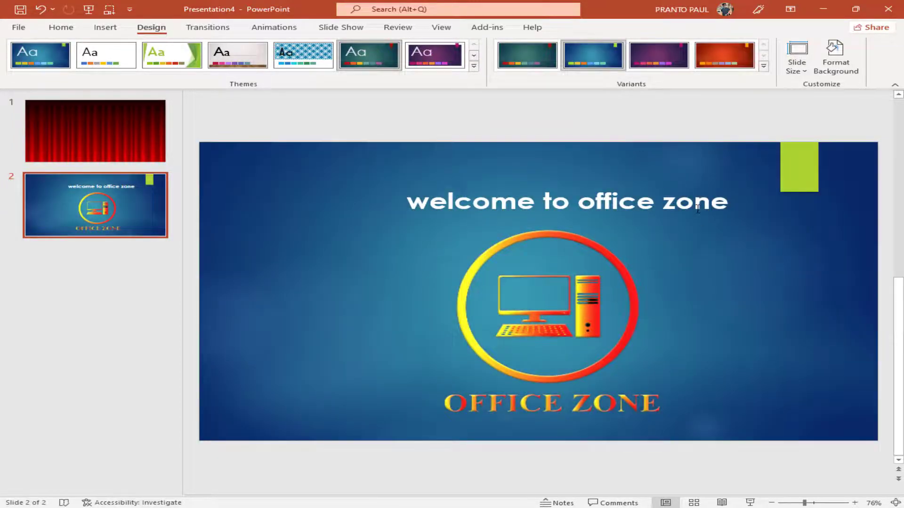
click(696, 201)
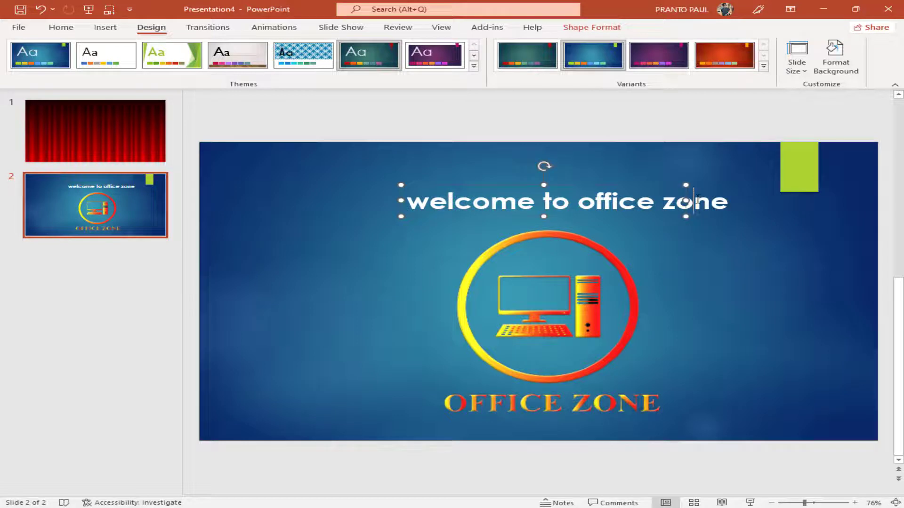
click(751, 277)
click(127, 218)
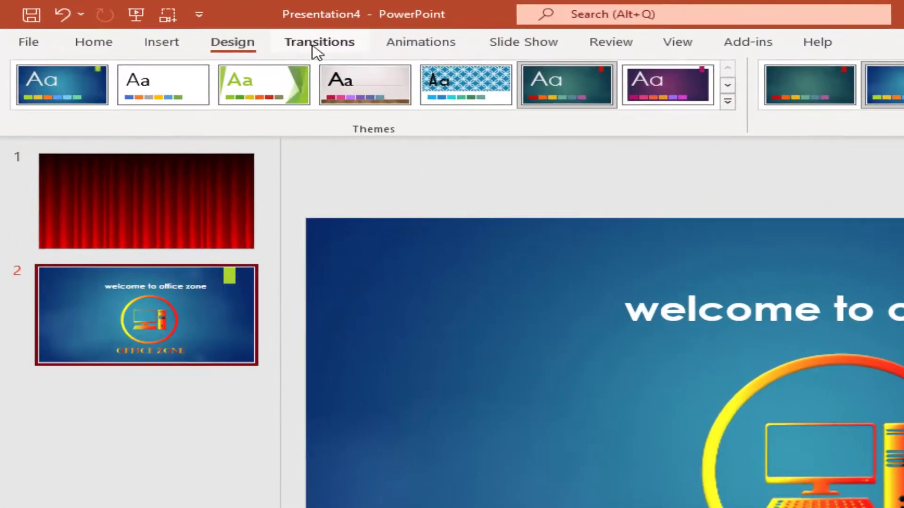
Step: Give slide 2 the Curtains transition from the Exciting group, lasting 06.00 seconds
click(315, 47)
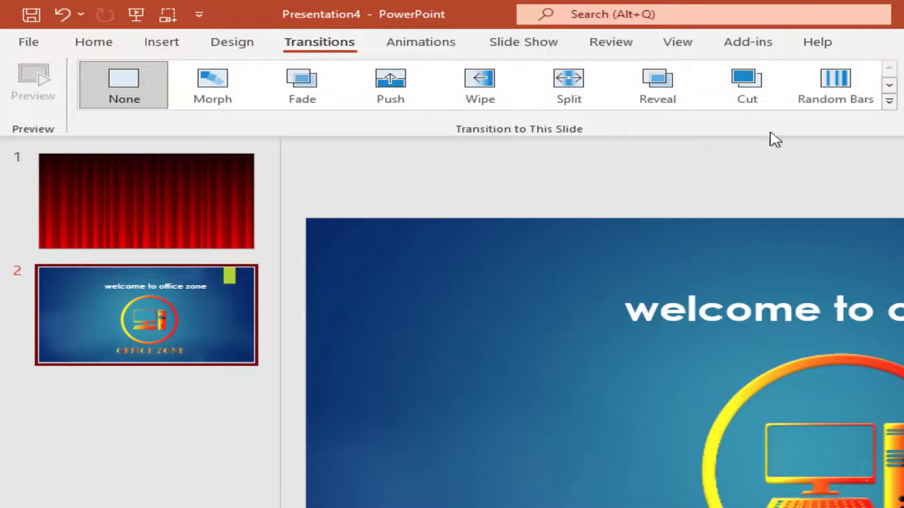
click(889, 103)
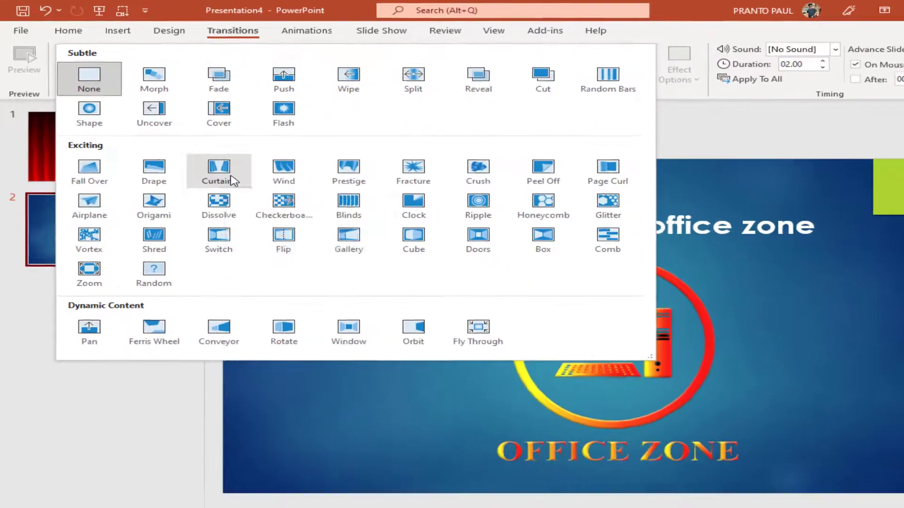
click(322, 248)
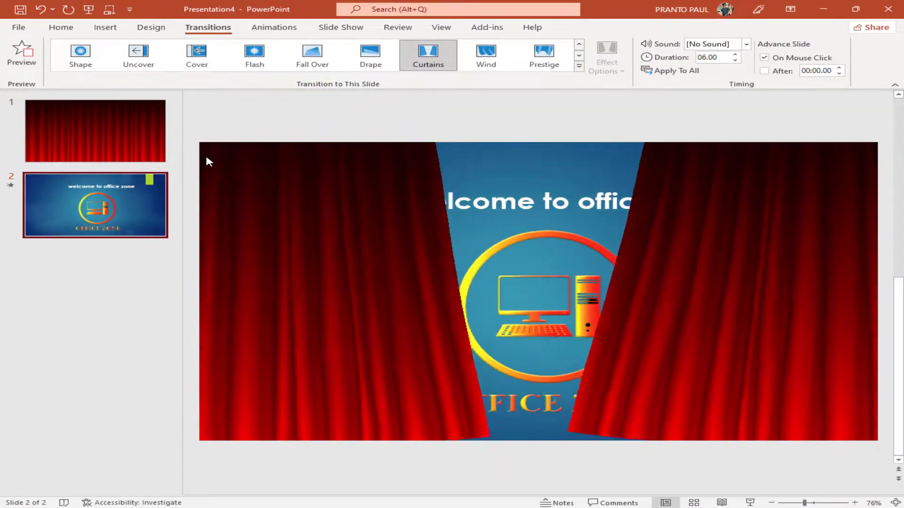